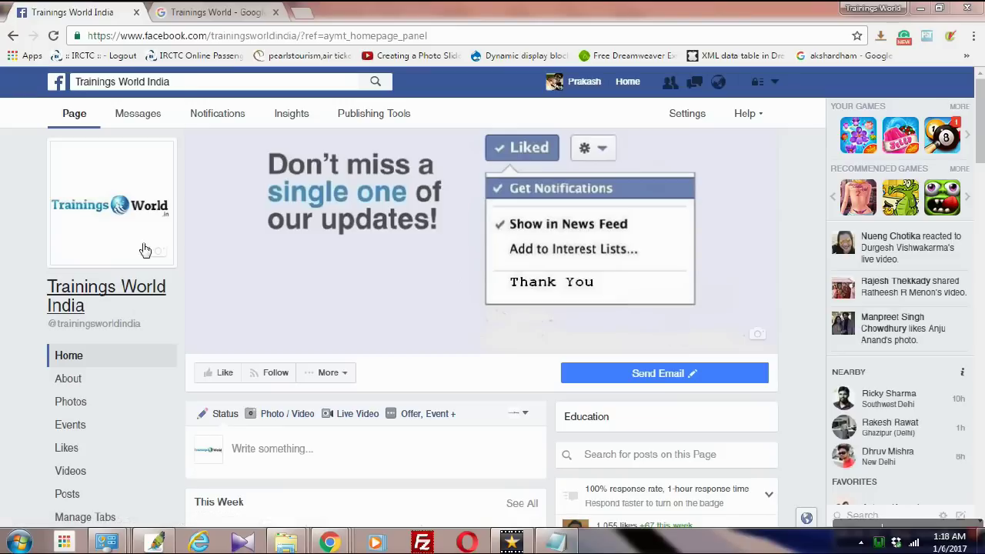
- Examine the Google results for "Trainings World" and highlight the listing for the trainingsworldindia Facebook page
left_click(218, 12)
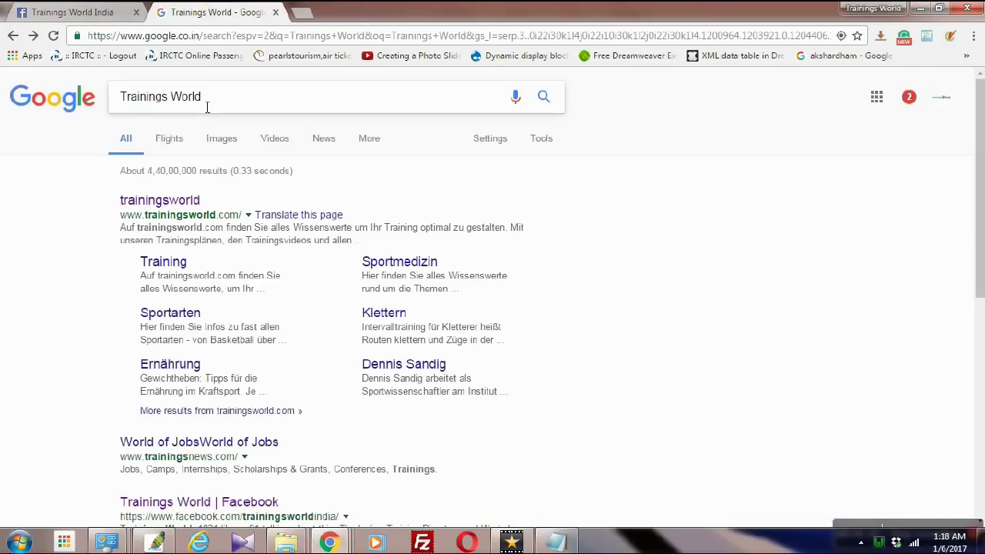
left_click_drag(207, 108, 137, 106)
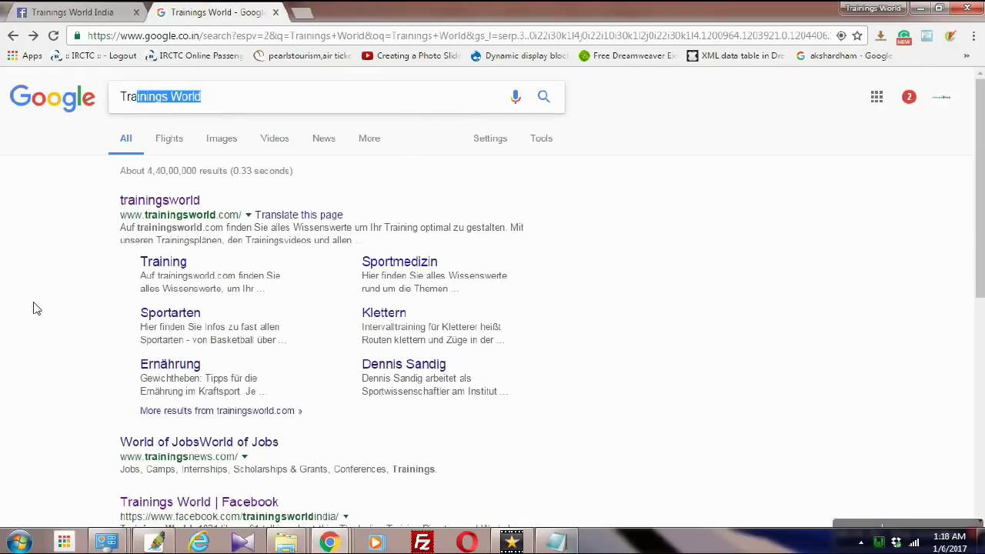
scroll(33, 308, "down", 1)
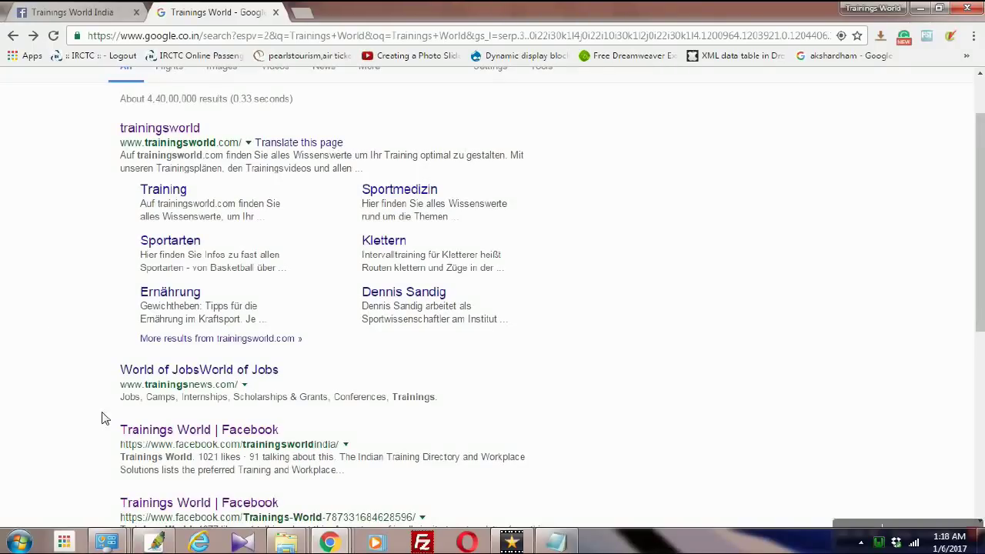
left_click_drag(121, 436, 368, 482)
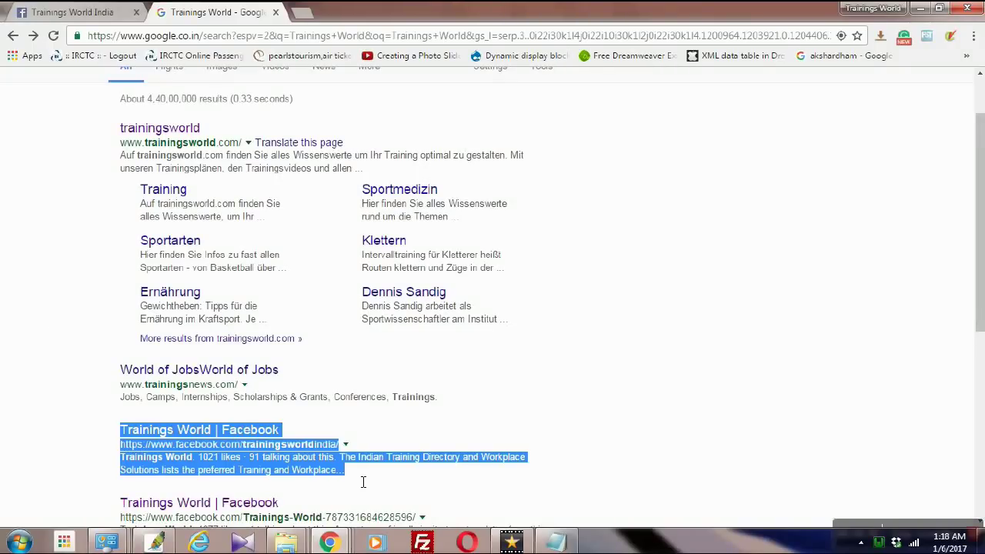
scroll(356, 481, "up", 1)
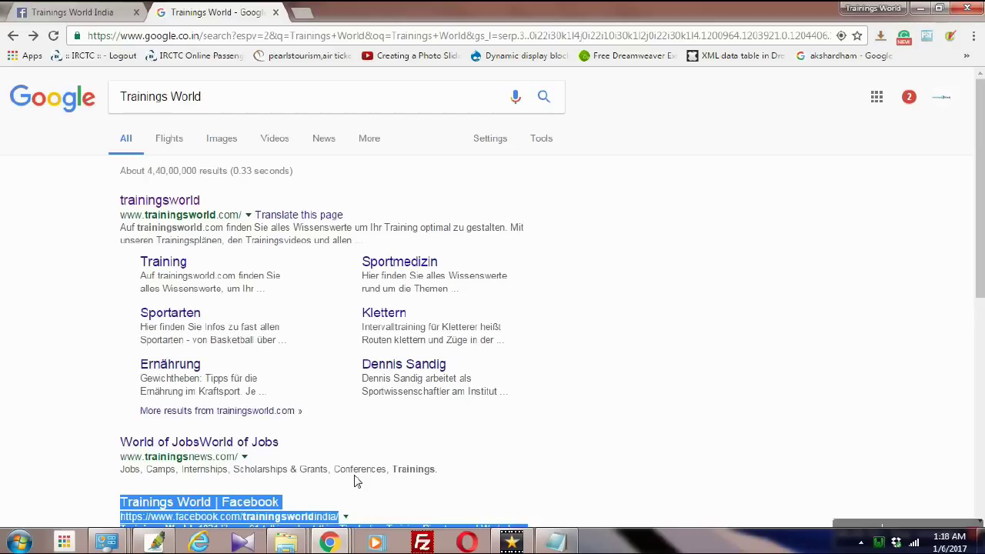
scroll(480, 487, "down", 1)
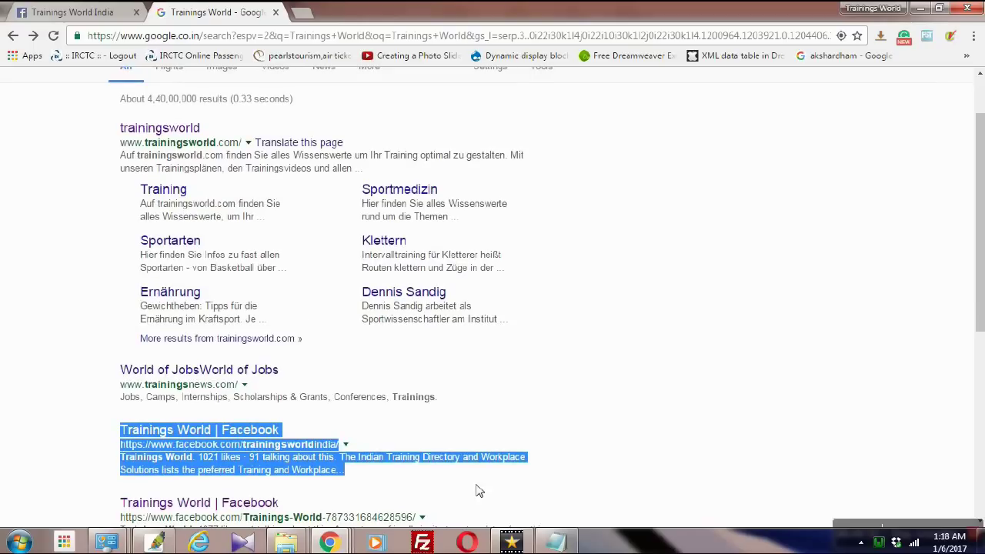
- Review the Page Name item in the Notepad checklist and highlight "trainingsworldindia" in the Facebook page's web address
left_click(562, 546)
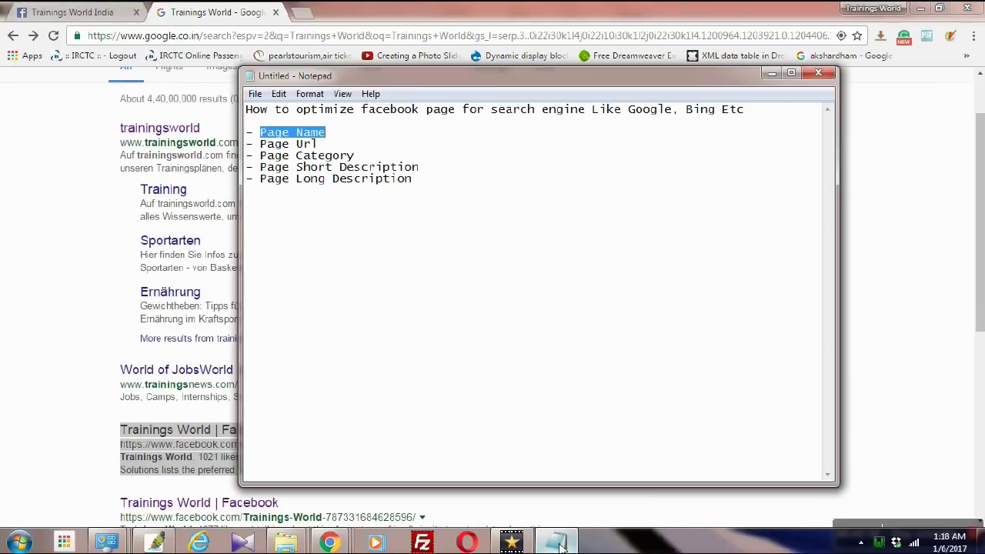
left_click(296, 132)
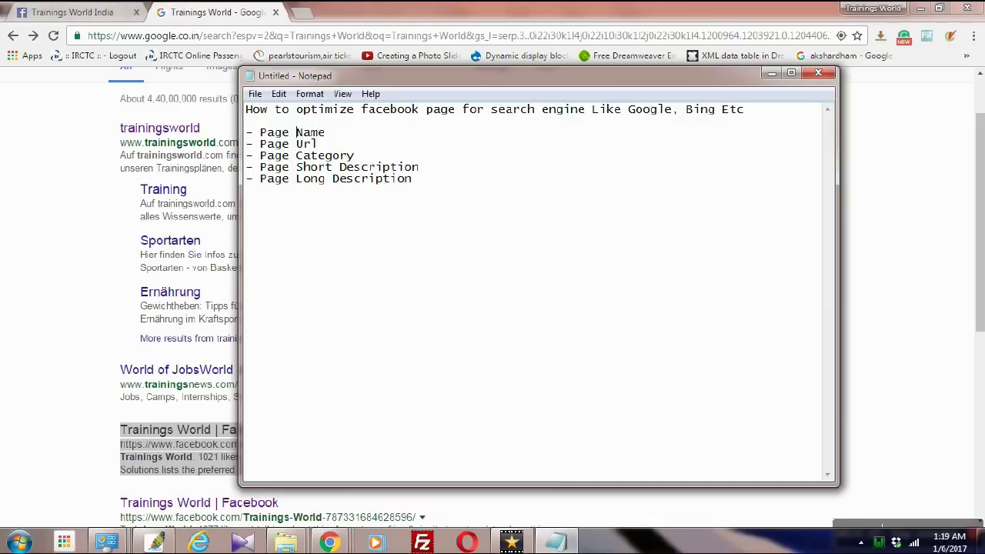
left_click(100, 12)
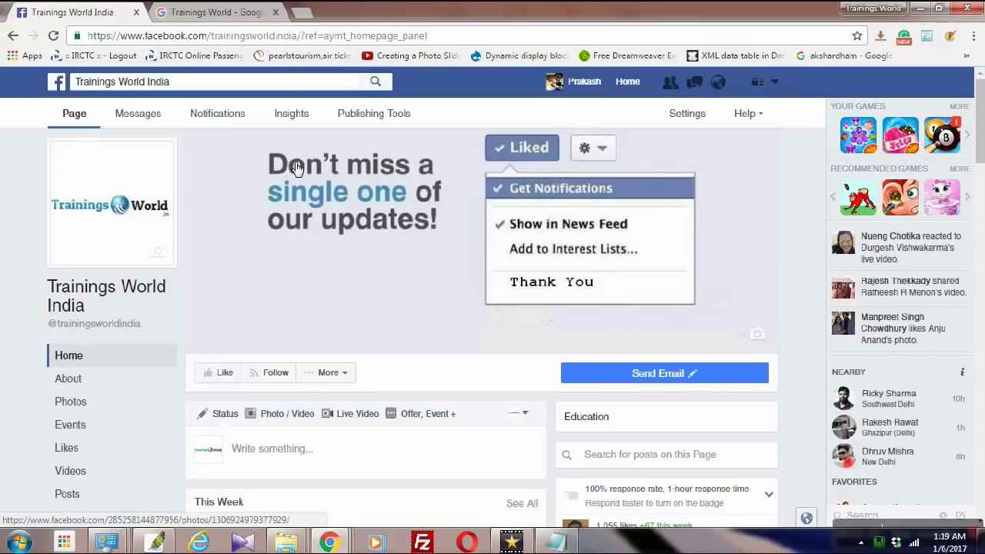
left_click_drag(217, 40, 305, 40)
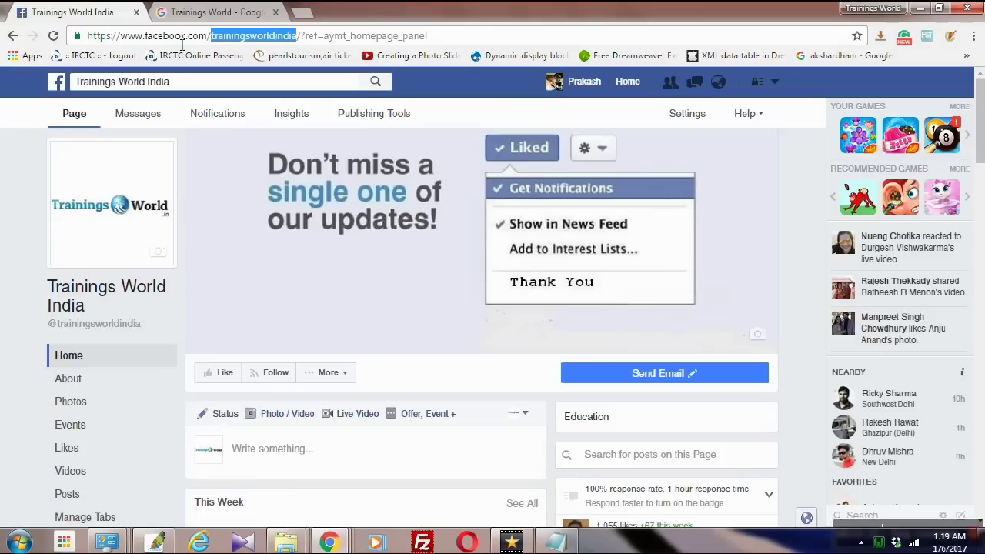
left_click(113, 40)
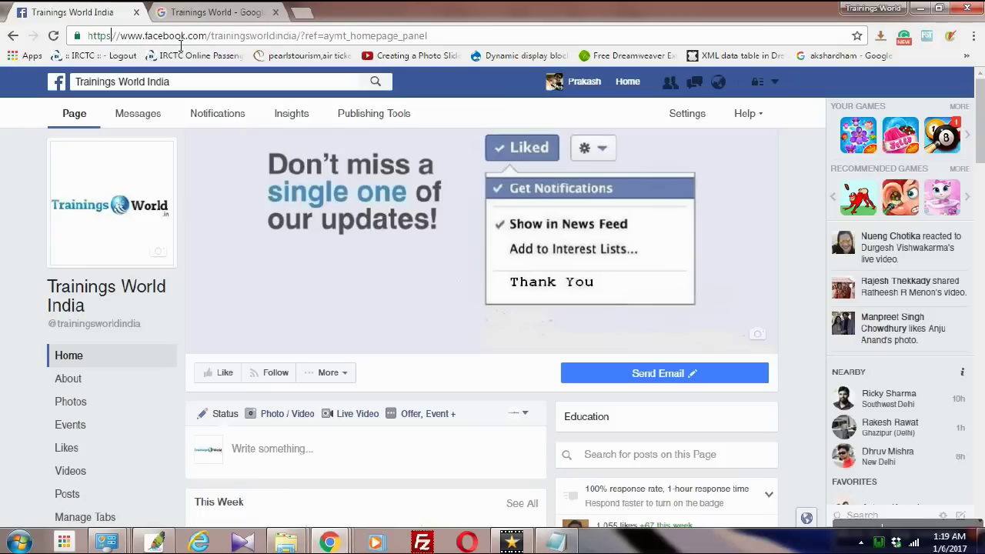
left_click_drag(212, 38, 304, 46)
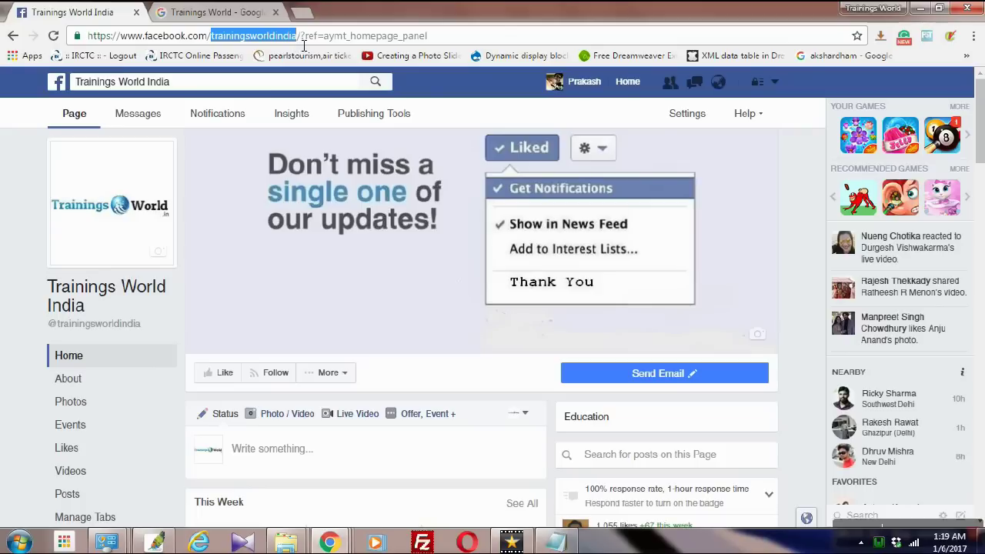
left_click(233, 13)
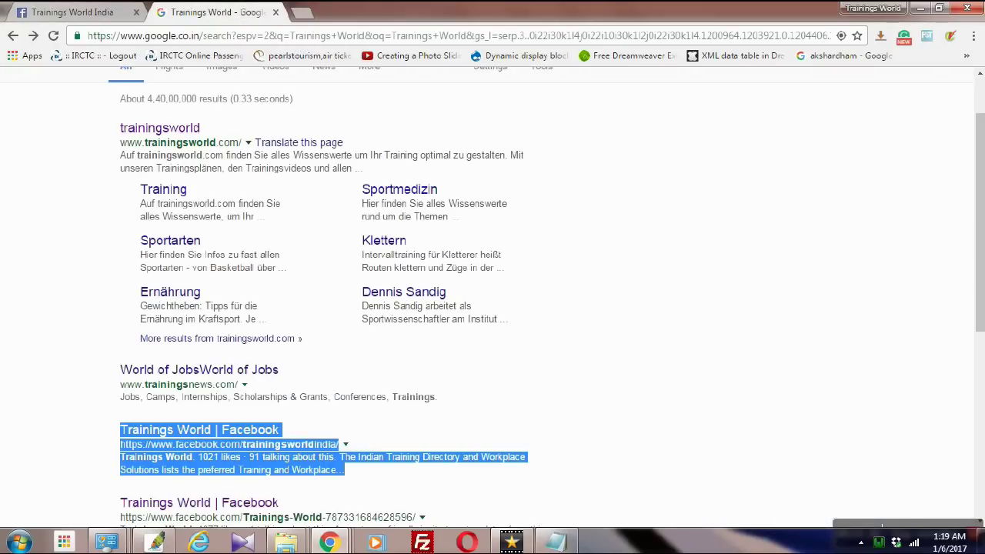
left_click(92, 13)
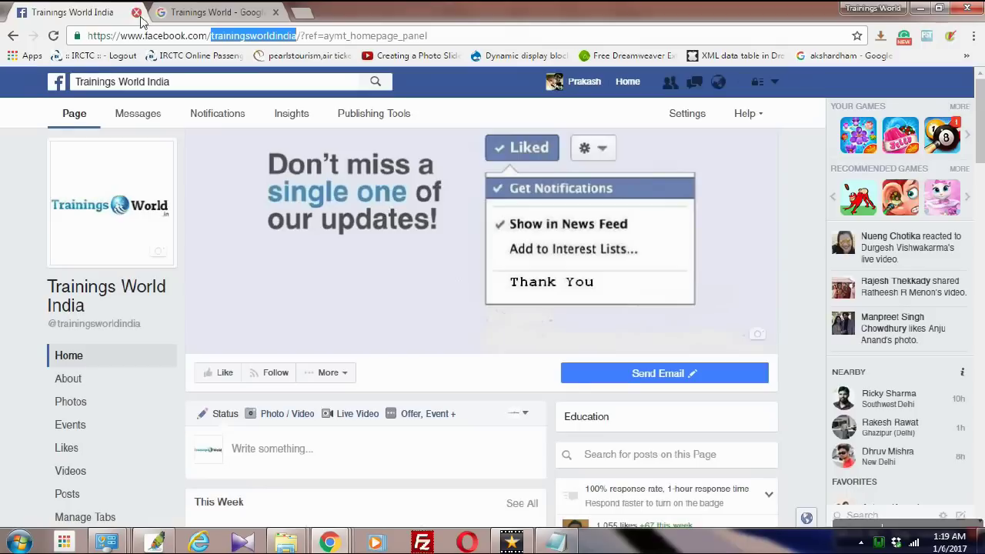
- Consult the Notepad checklist again and open the About information of the Trainings World India Facebook page
left_click(557, 544)
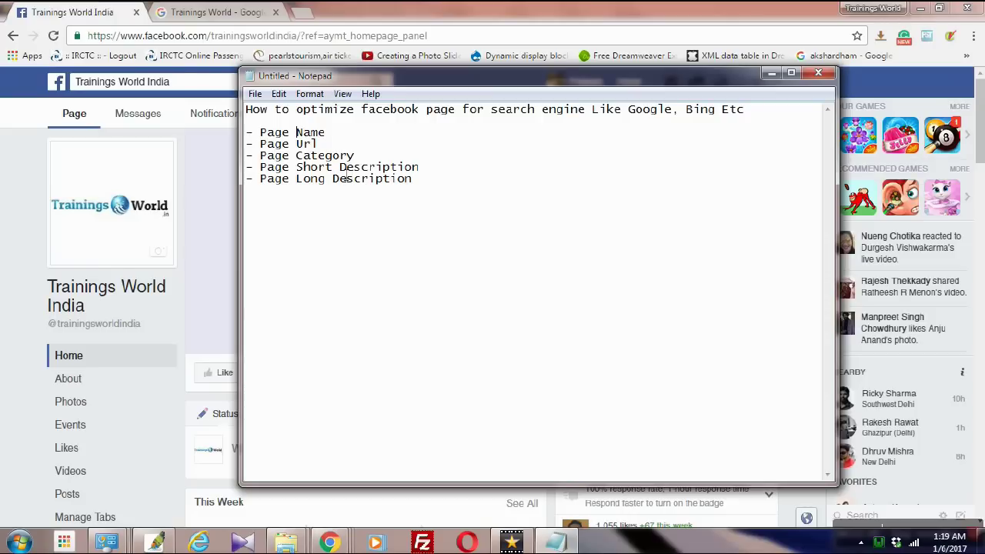
left_click(116, 14)
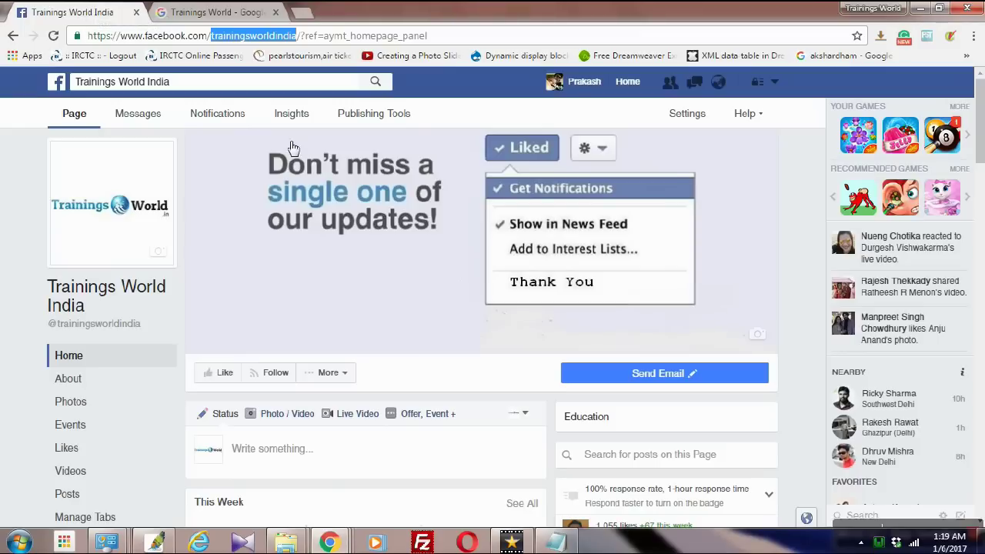
scroll(487, 288, "down", 1)
scroll(487, 288, "down", 1)
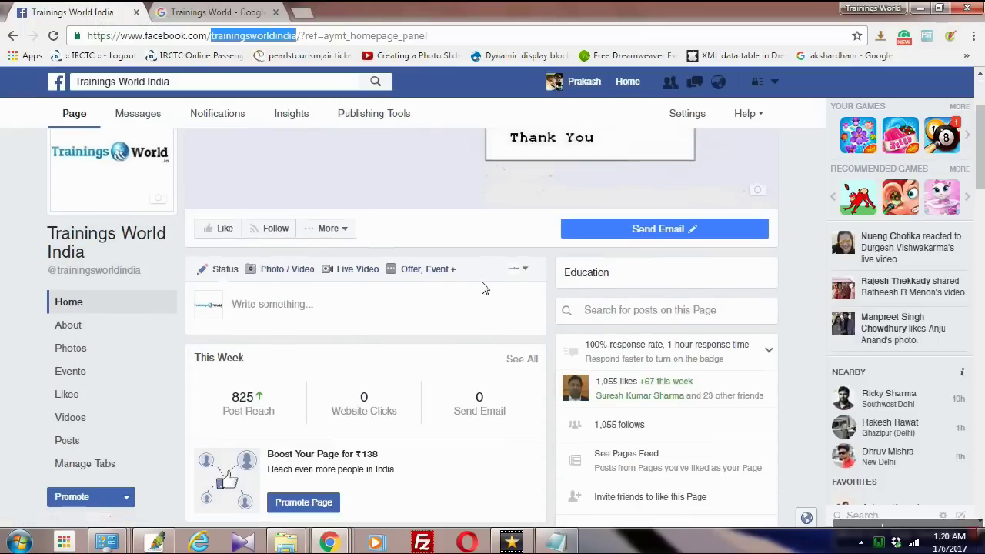
scroll(485, 288, "up", 2)
scroll(483, 288, "down", 1)
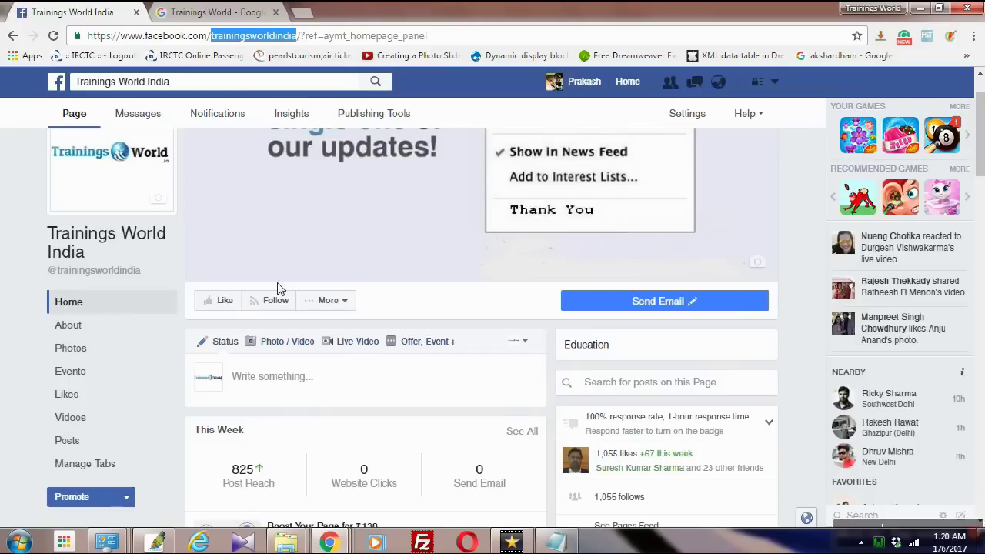
left_click(83, 331)
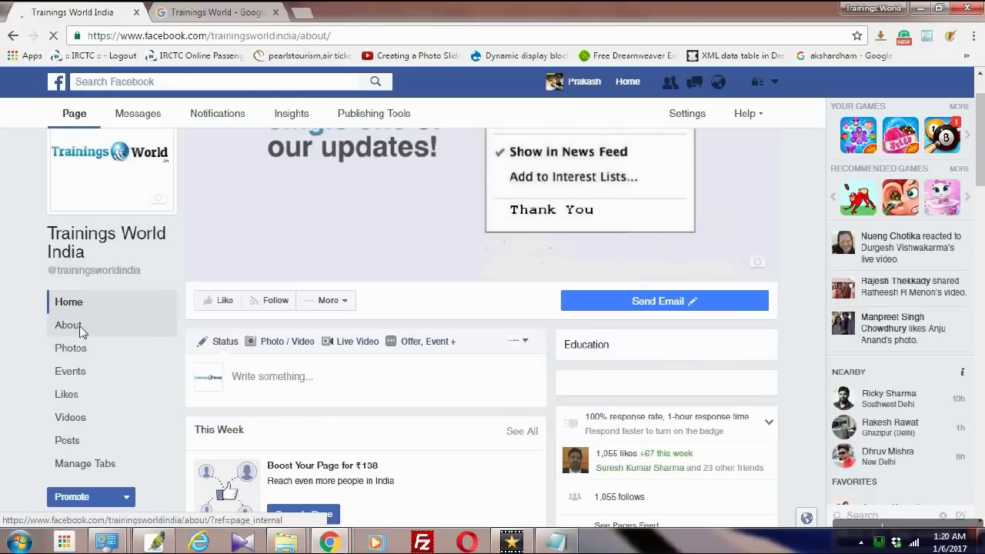
scroll(439, 422, "down", 2)
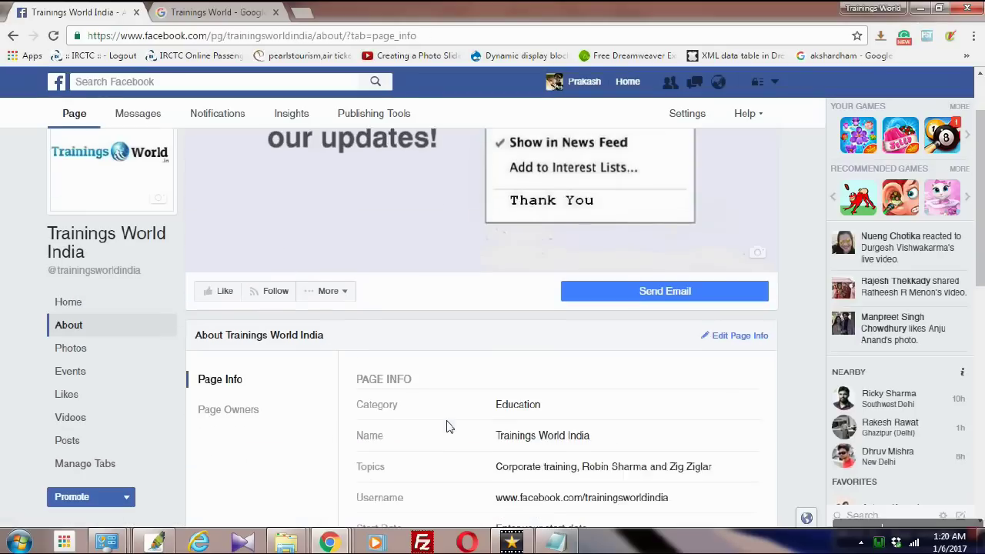
scroll(544, 353, "down", 1)
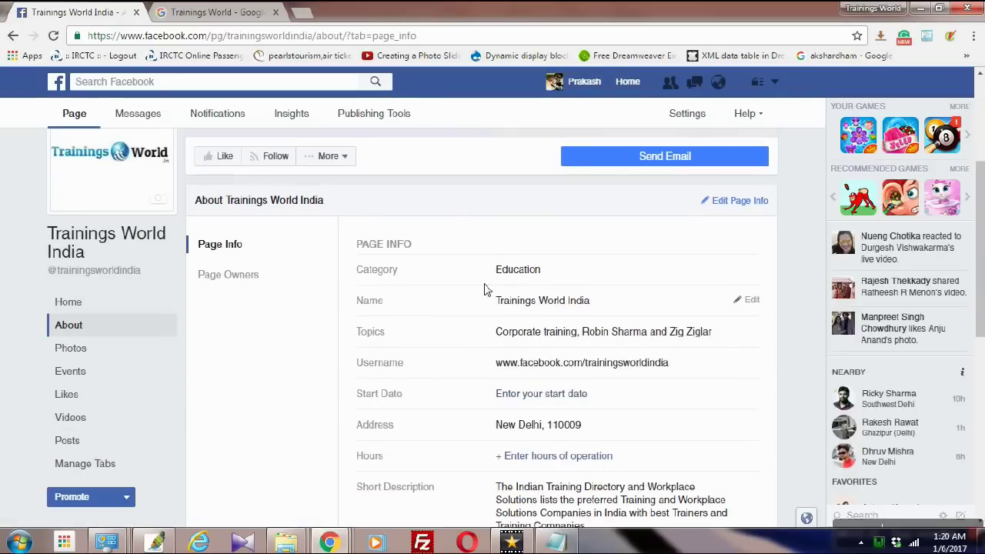
- Review the Category and Name entries in the page info by highlighting each value
left_click_drag(497, 271, 550, 277)
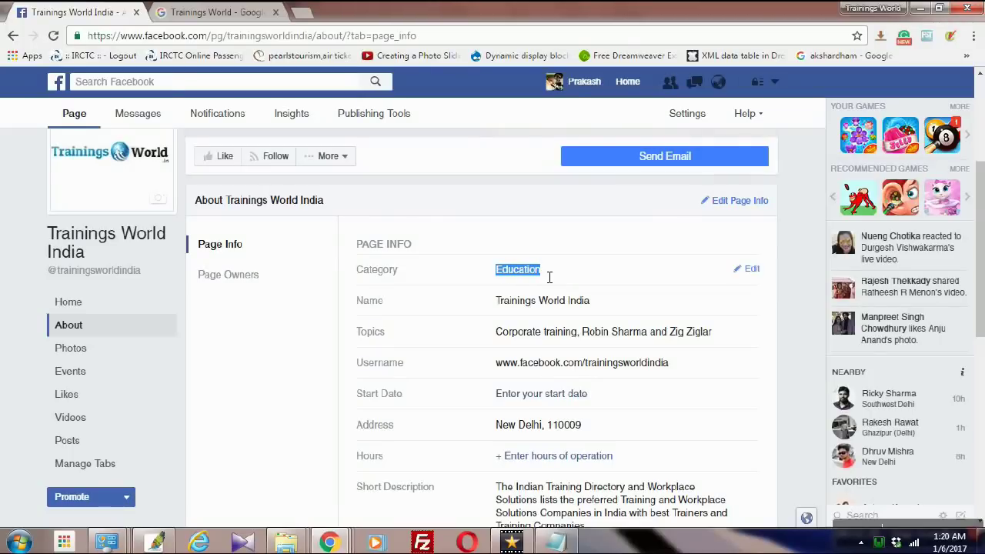
left_click_drag(498, 301, 597, 309)
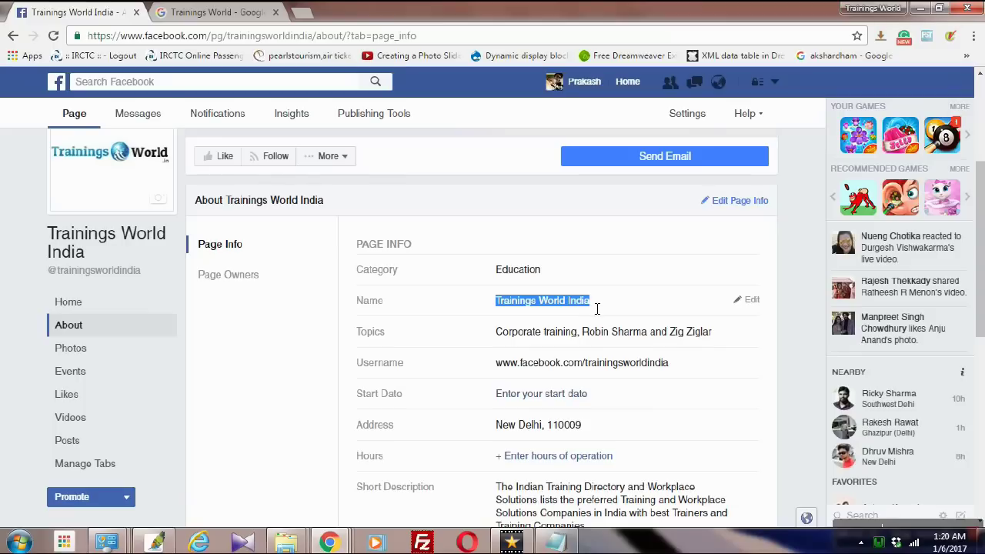
mouse_move(748, 300)
- Replace the Zig Ziglar topic with Education in the page's Topics and save the changes
left_click_drag(496, 332, 716, 343)
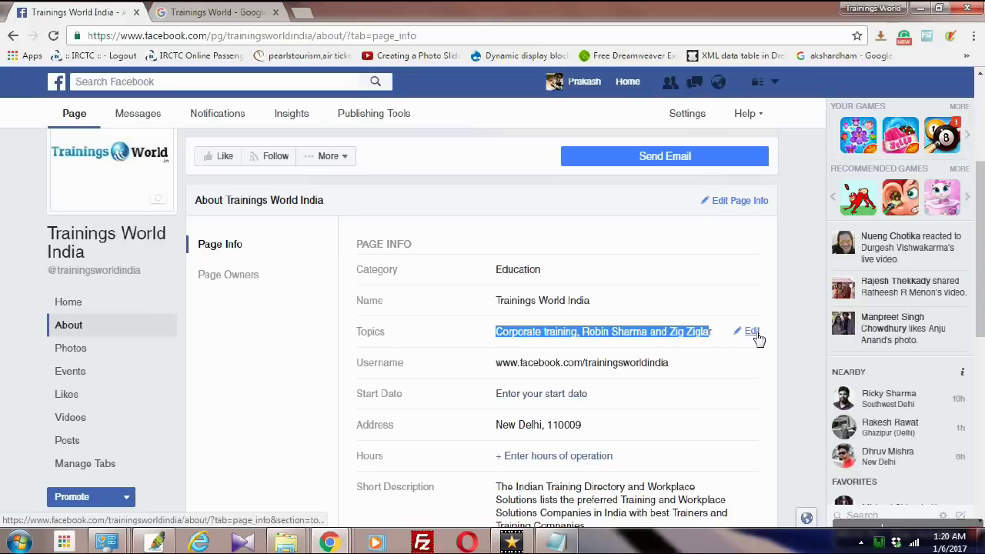
left_click(751, 334)
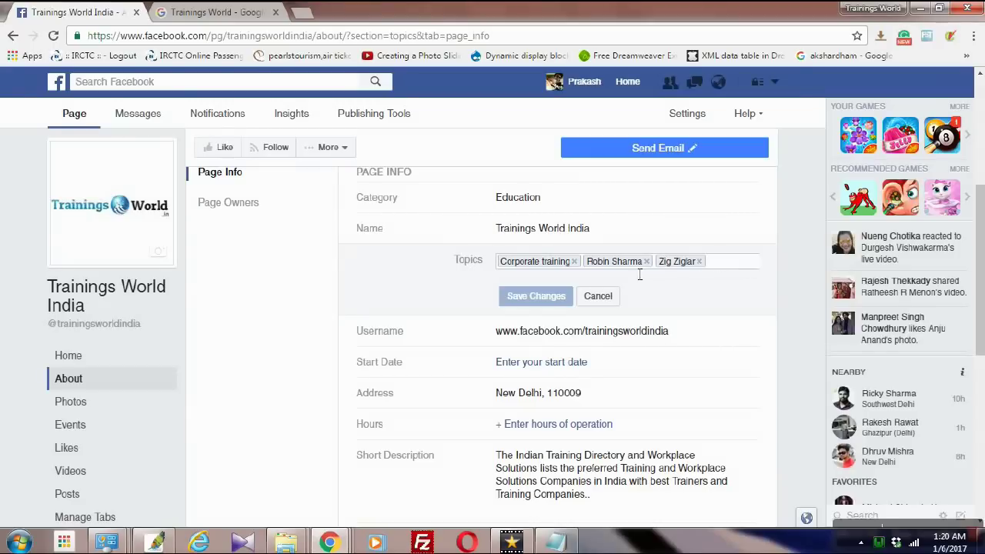
left_click(699, 261)
type("educatio")
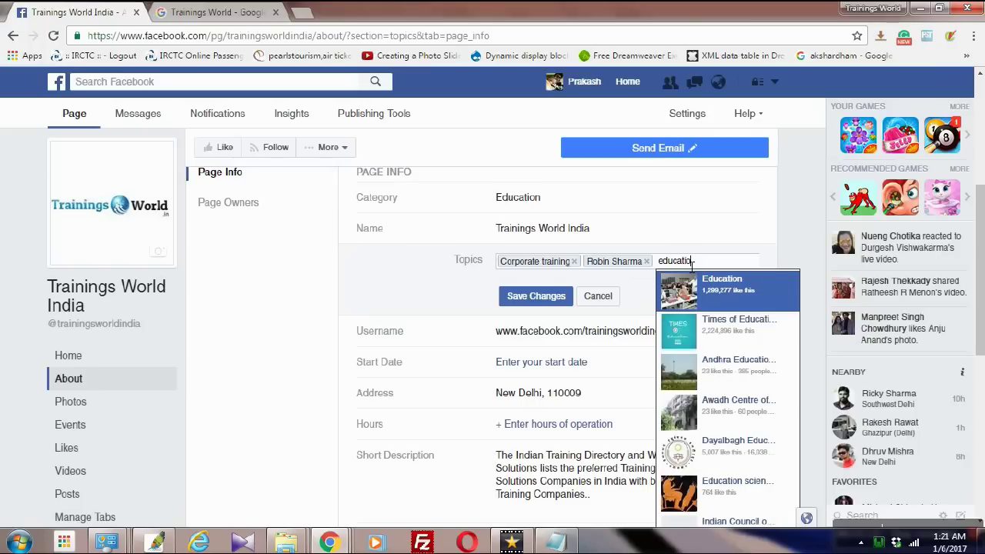
left_click(760, 298)
left_click(524, 302)
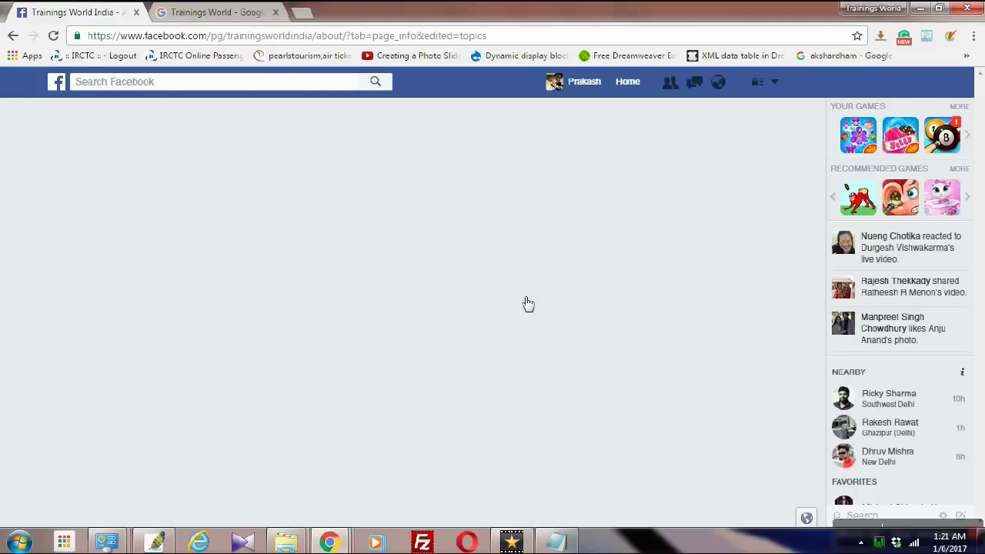
- Review the page info down to the Short Description and highlight its text
scroll(491, 410, "down", 3)
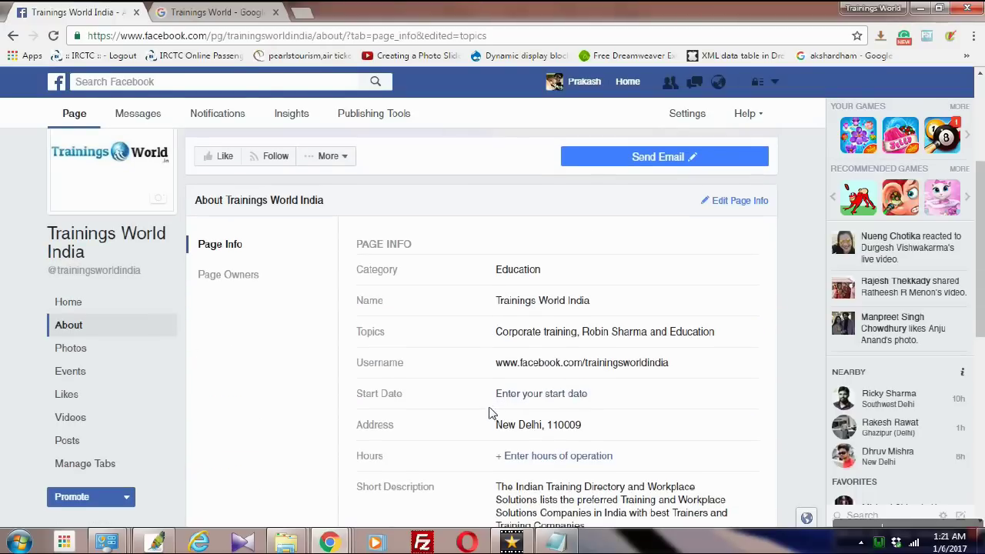
scroll(489, 412, "down", 2)
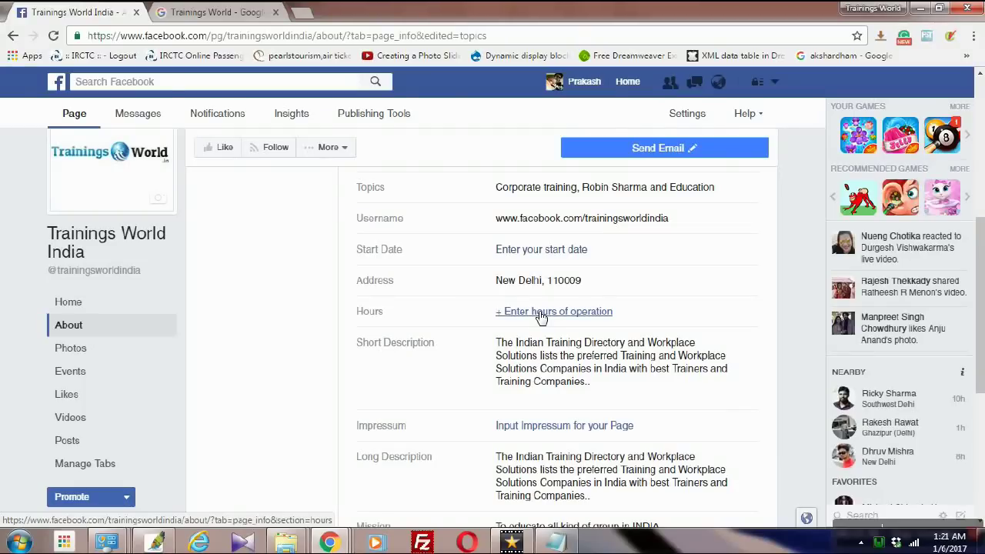
scroll(493, 296, "down", 1)
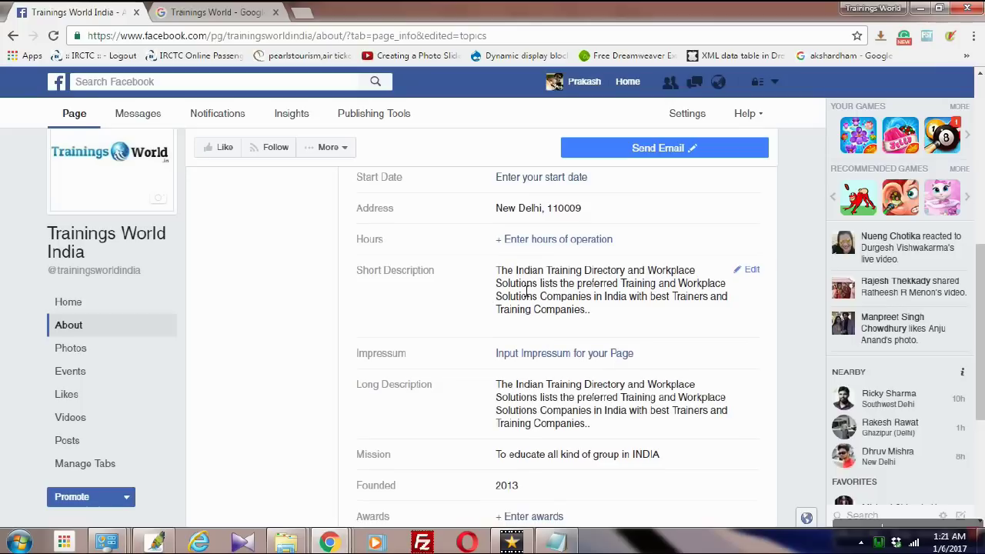
left_click_drag(365, 279, 616, 312)
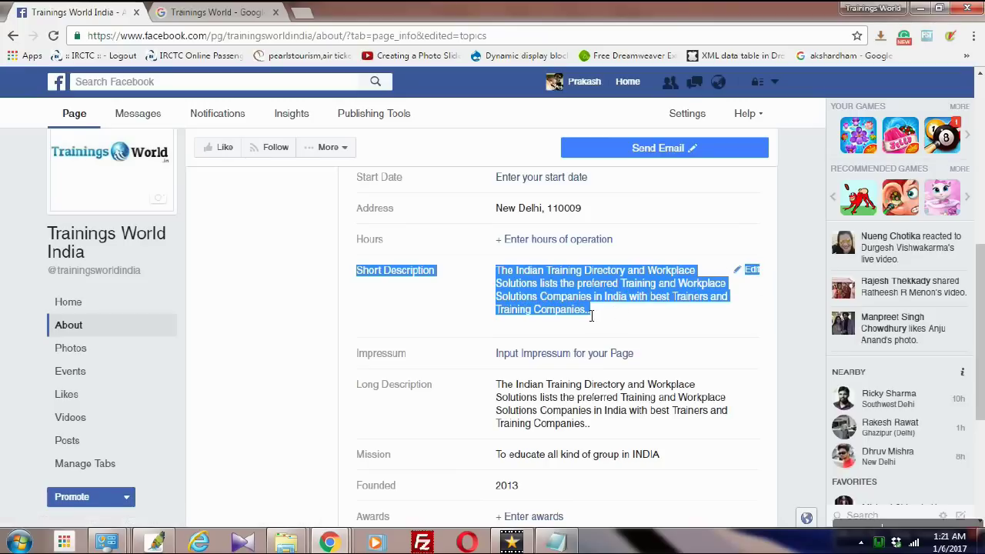
- Examine the remaining page info from Long Description to Facebook Page ID, highlighting the contact email, and return to the Category and Topics entries
scroll(591, 315, "down", 1)
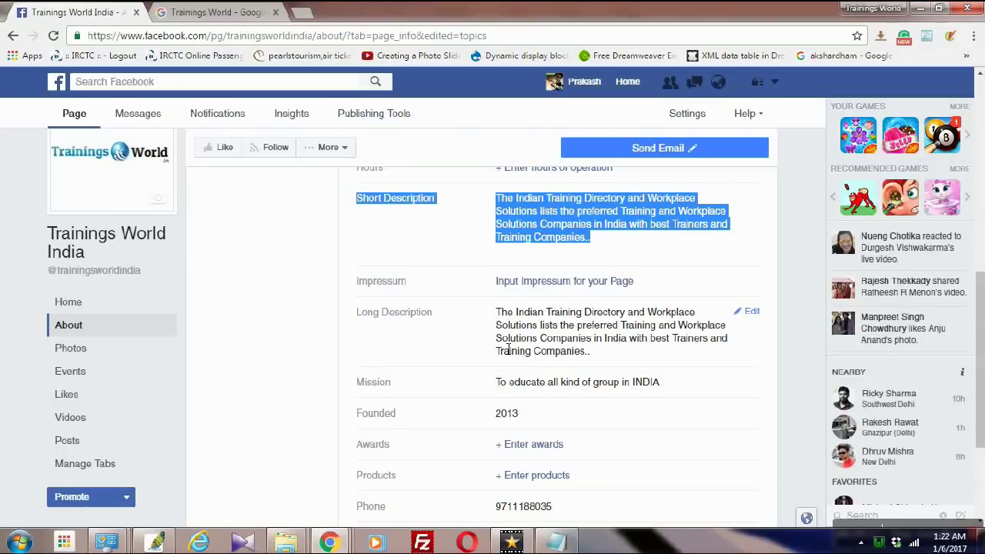
scroll(508, 350, "down", 1)
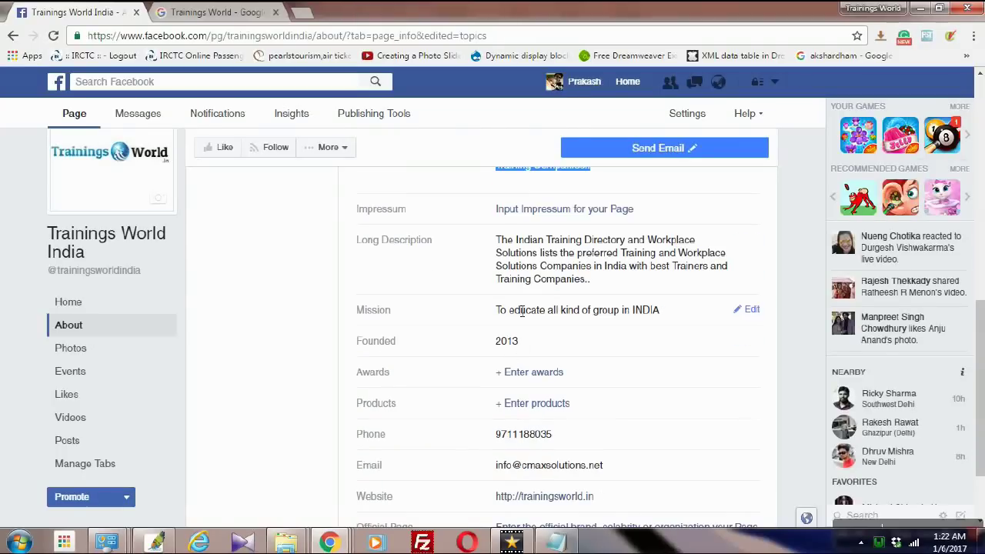
scroll(583, 329, "down", 1)
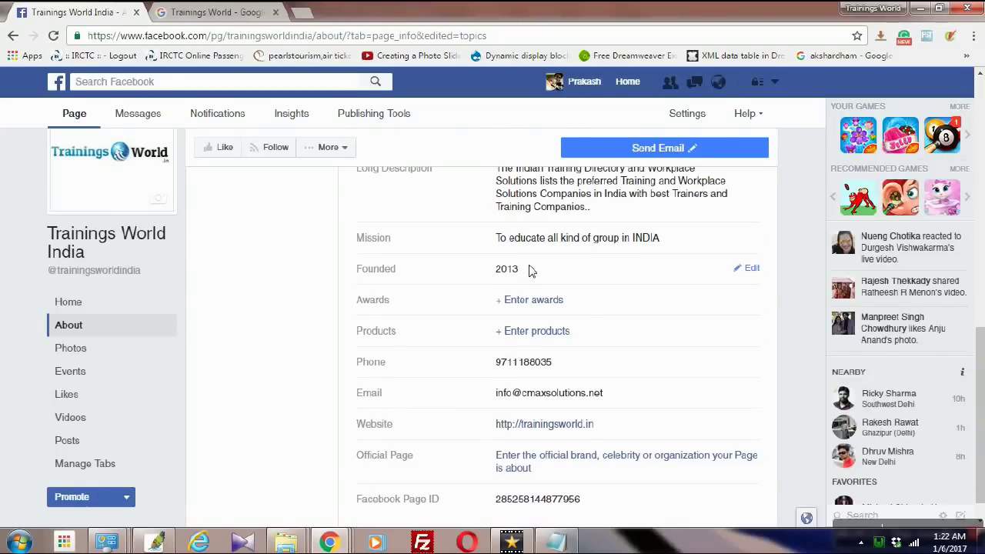
scroll(530, 269, "down", 1)
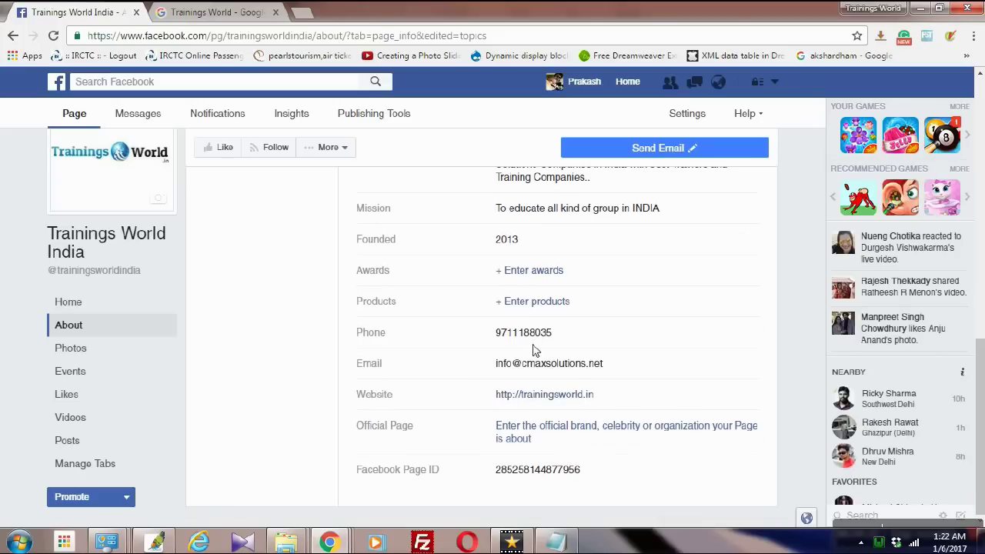
left_click_drag(496, 367, 606, 371)
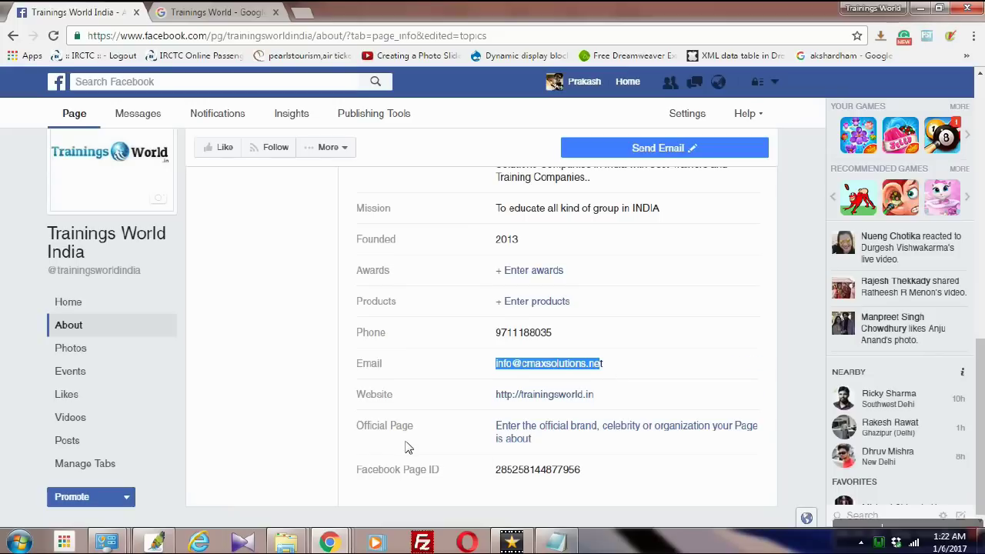
scroll(521, 504, "up", 2)
scroll(520, 447, "down", 2)
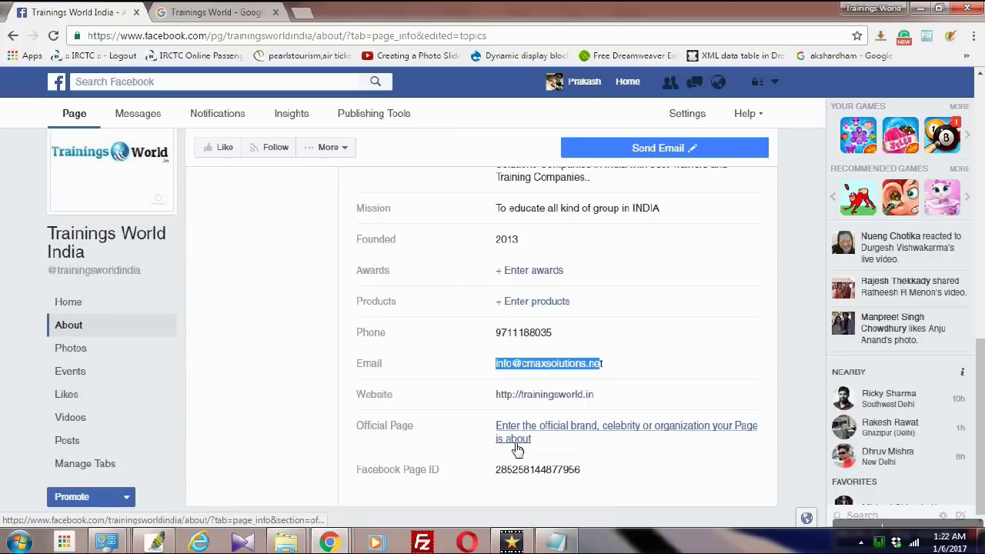
scroll(520, 456, "up", 6)
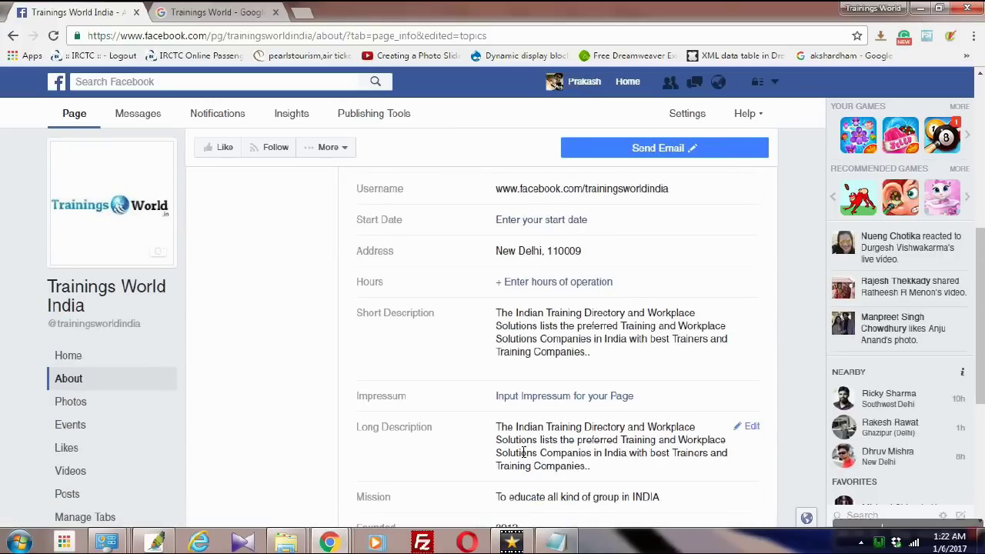
scroll(518, 453, "up", 1)
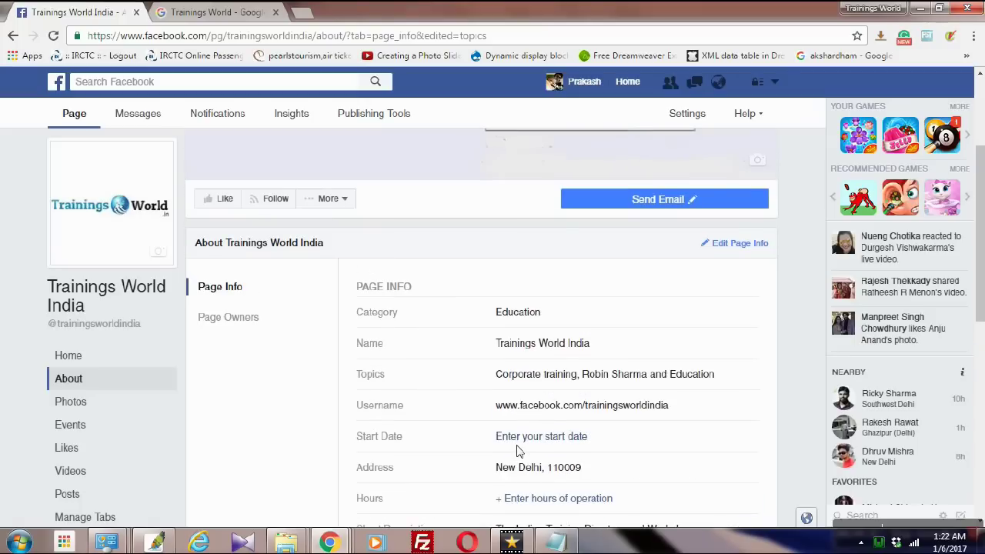